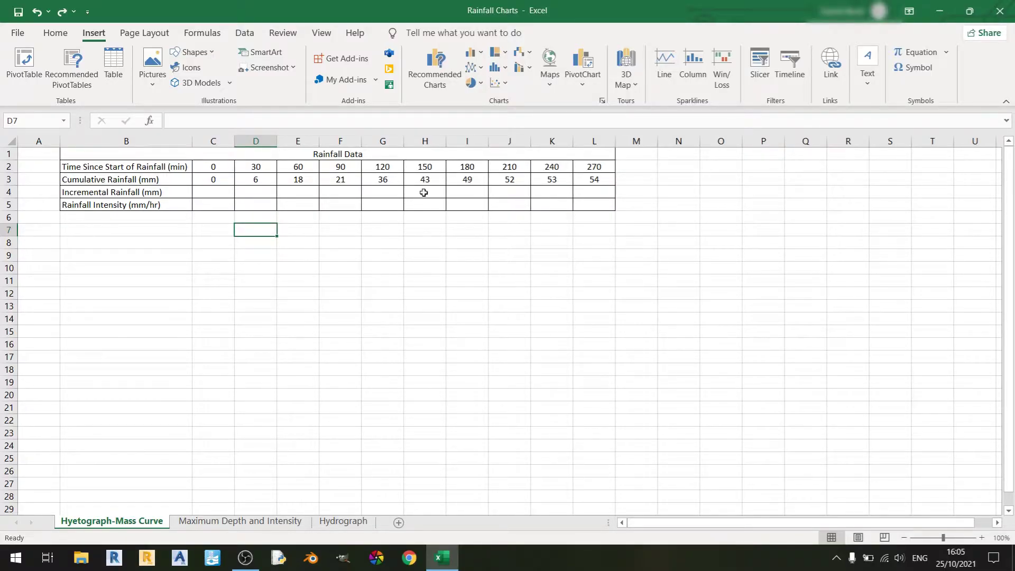
Enter =0 in C4 and C5 as the starting incremental rainfall and rainfall intensity values.
left_click(224, 192)
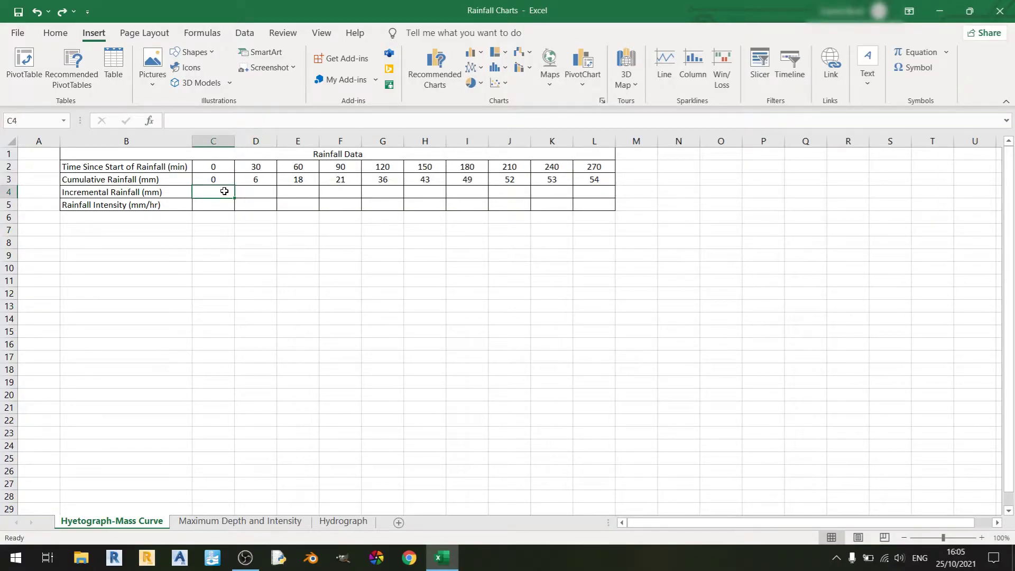
type("=0")
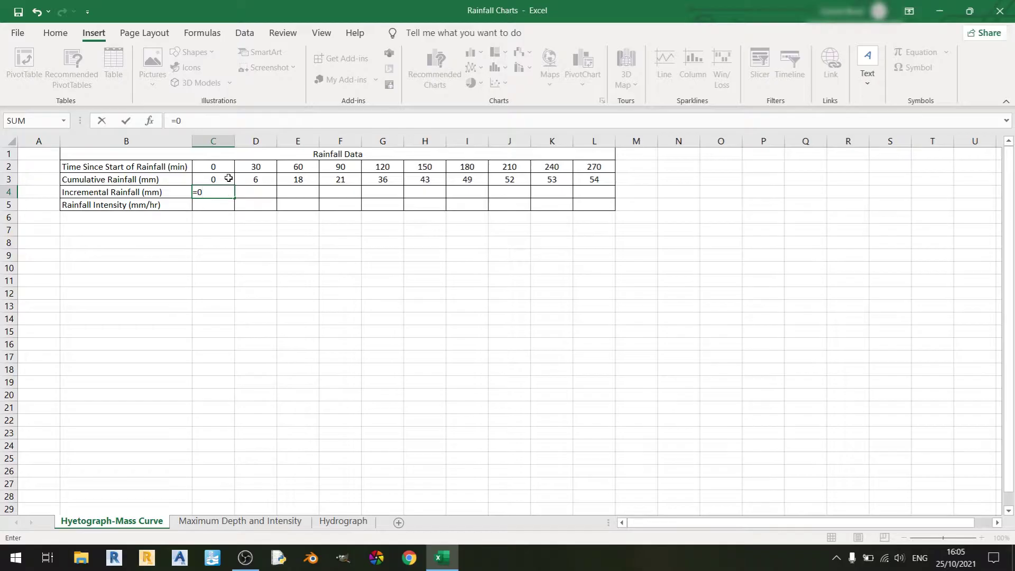
left_click(220, 205)
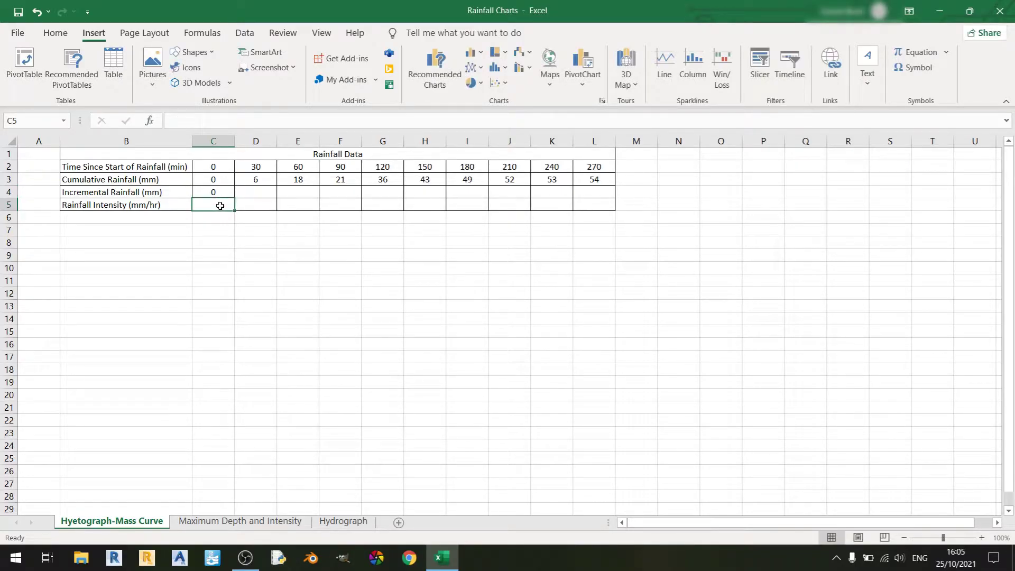
type("=")
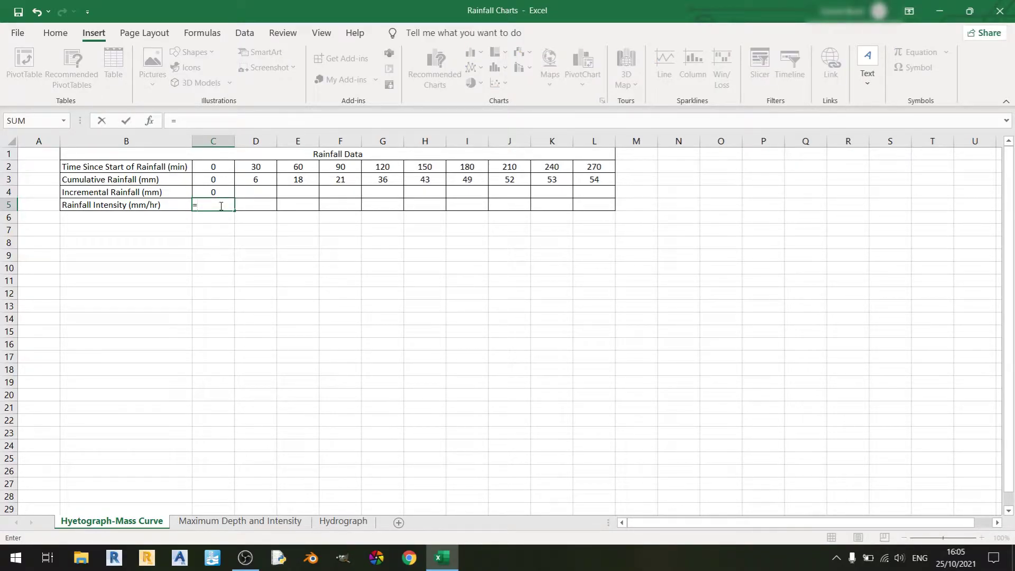
type("0")
left_click(250, 190)
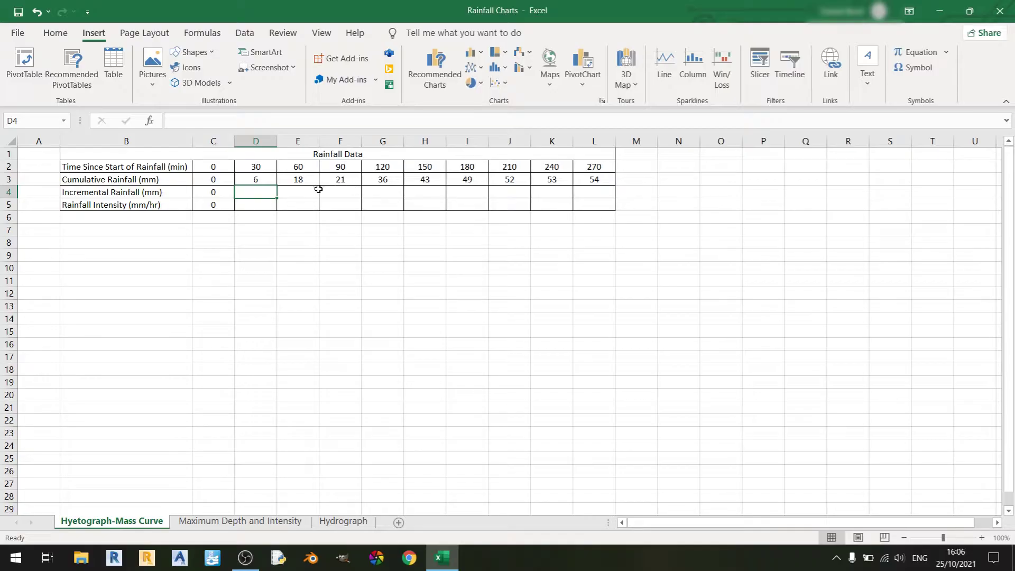
Enter =D3-C3 in D4 and fill it across row 4 through column L.
type("=")
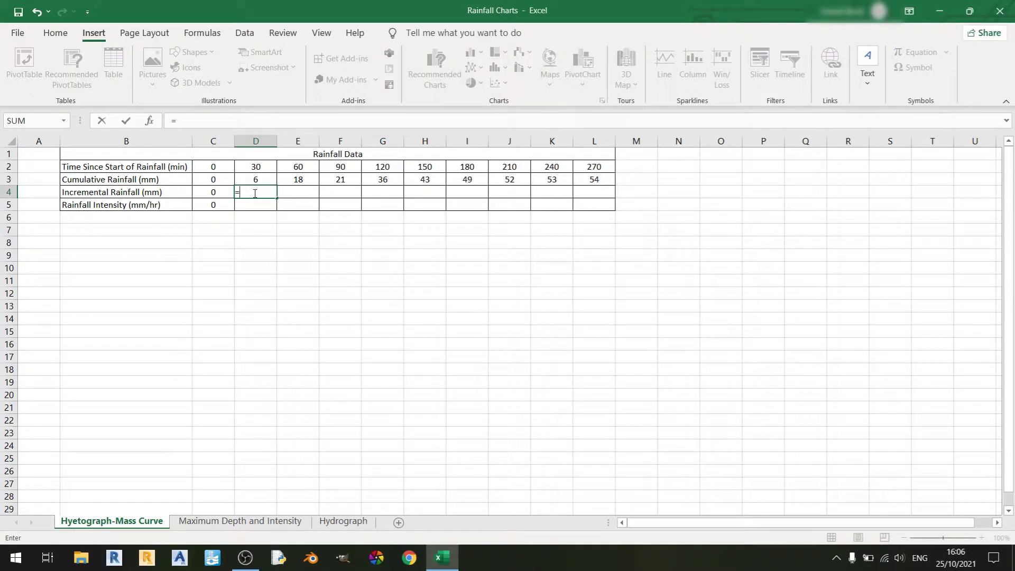
key("Up")
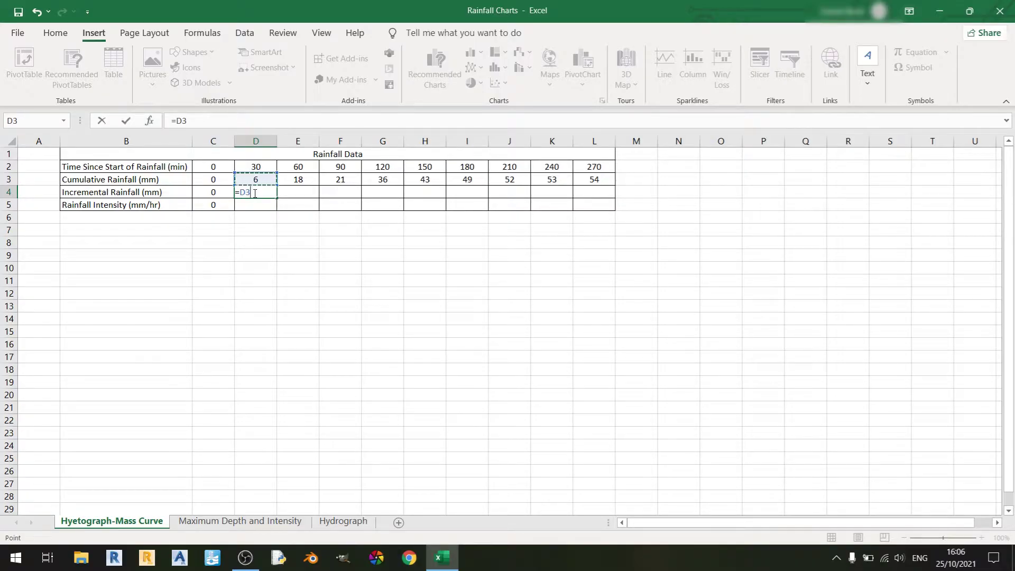
type("-")
key("Up")
key("Left")
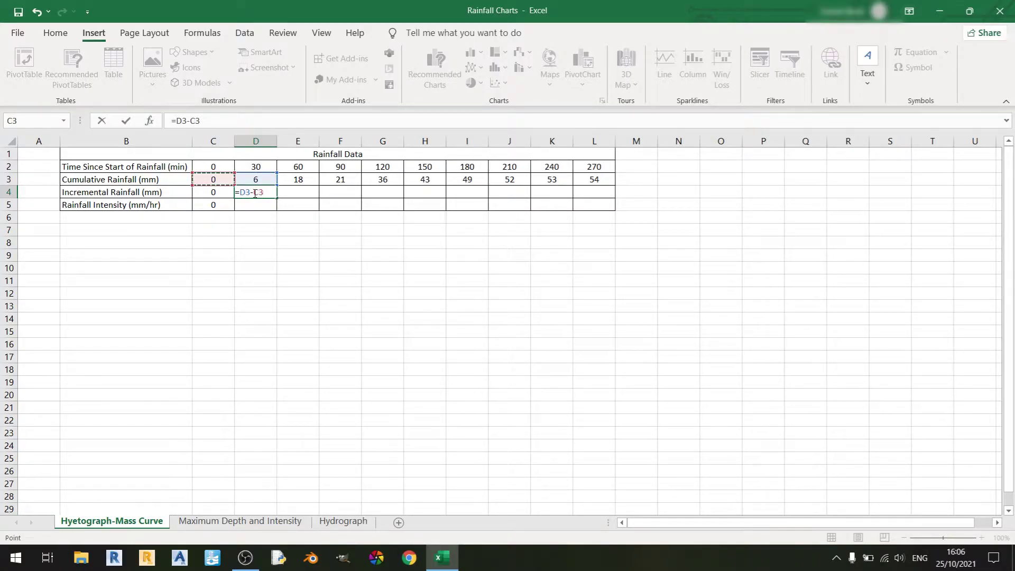
key("Return")
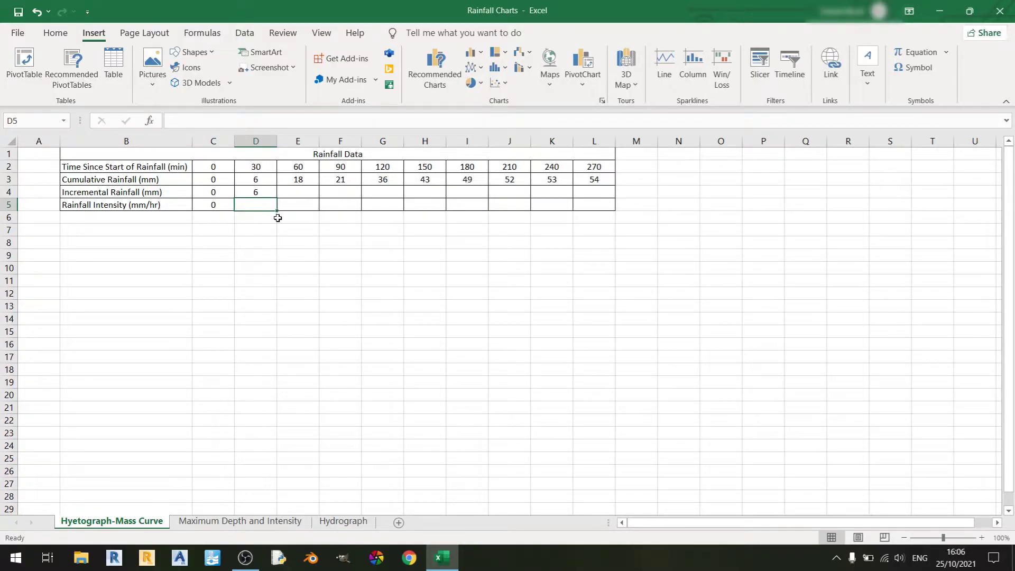
left_click(264, 193)
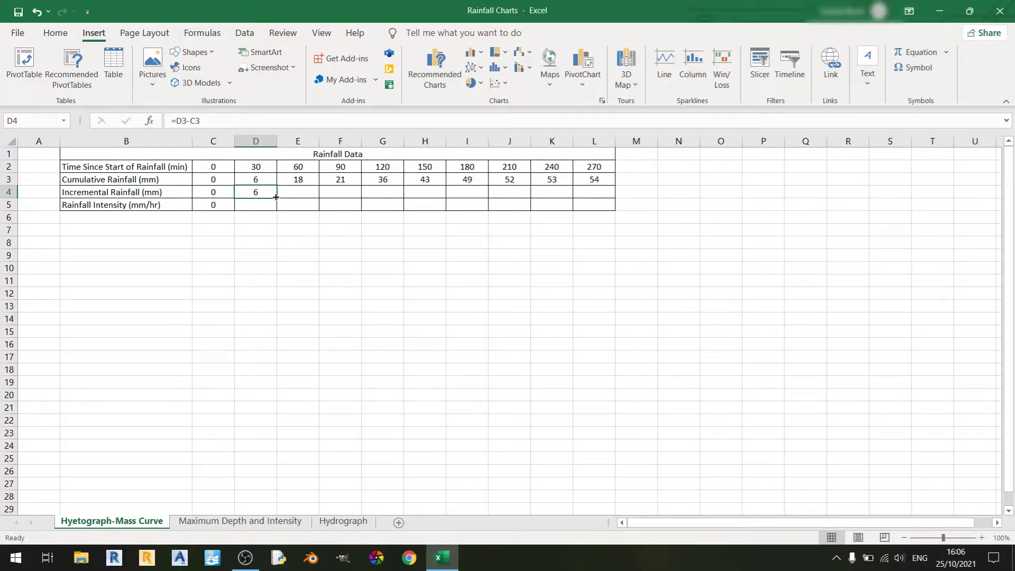
left_click_drag(276, 198, 602, 192)
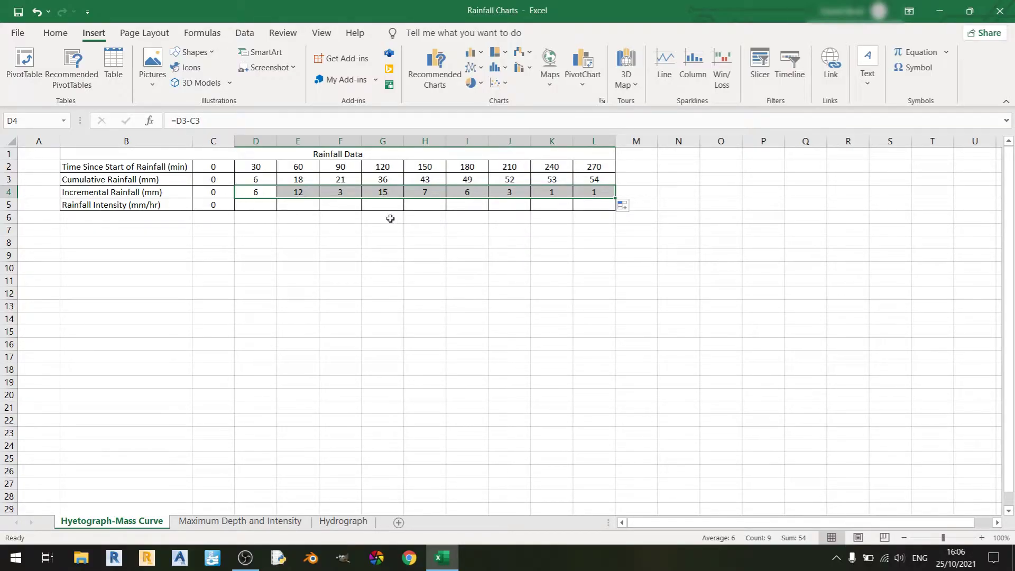
key("Down")
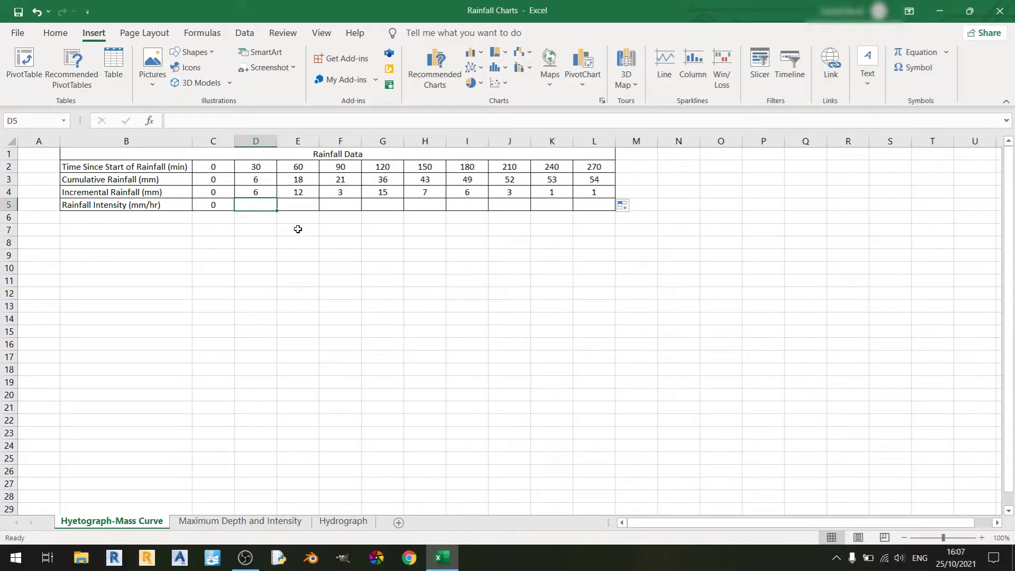
Enter =D4*2 in D5 and fill it across row 5 through L5.
type("=")
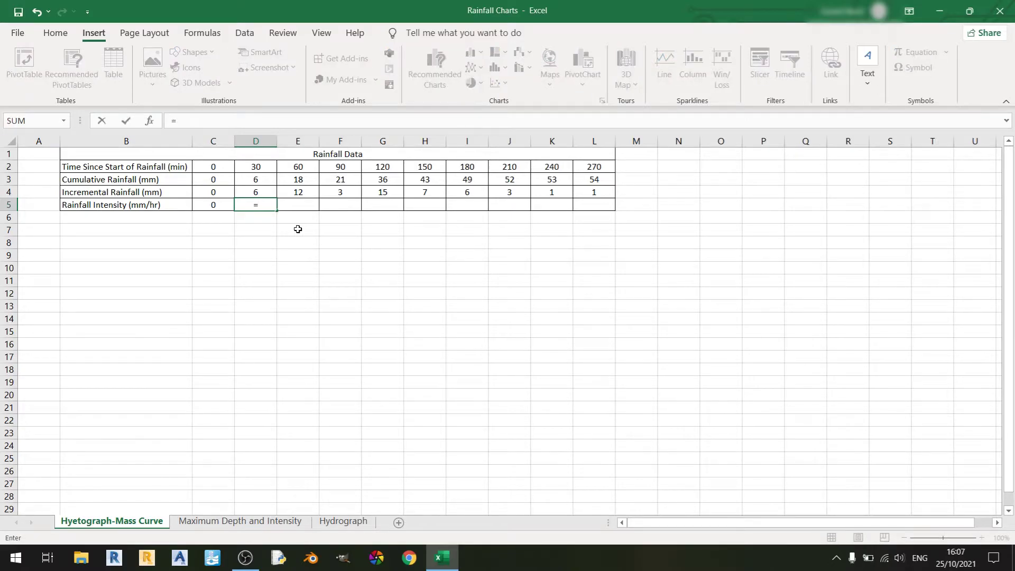
key("Up")
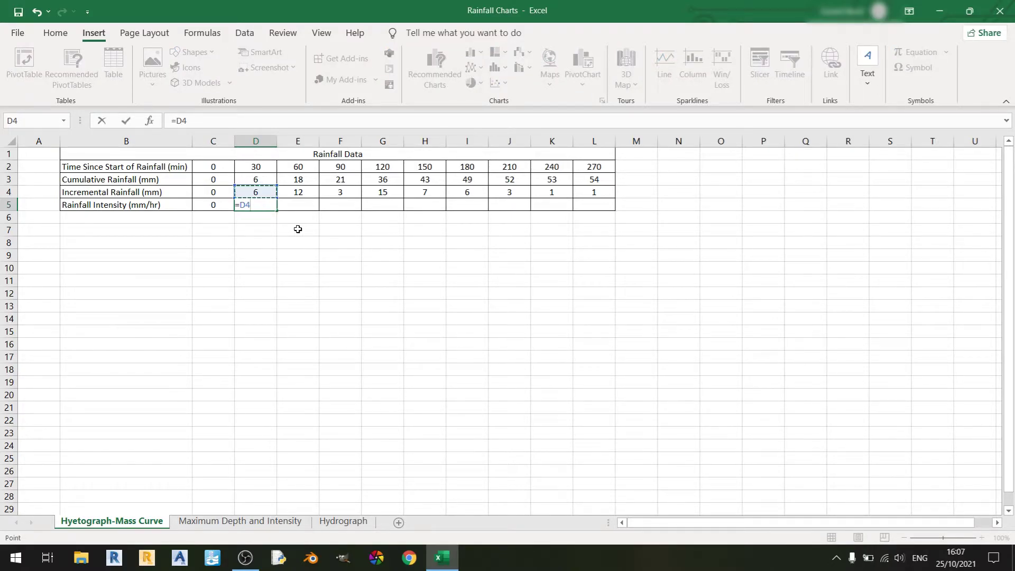
type("*2")
key("Return")
left_click(260, 204)
left_click_drag(276, 210, 603, 205)
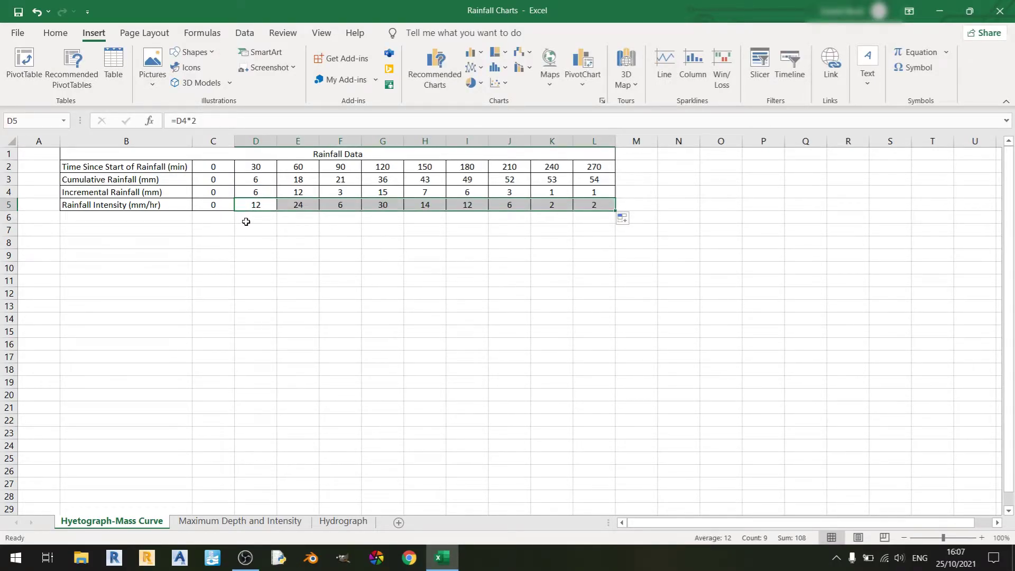
left_click(266, 191)
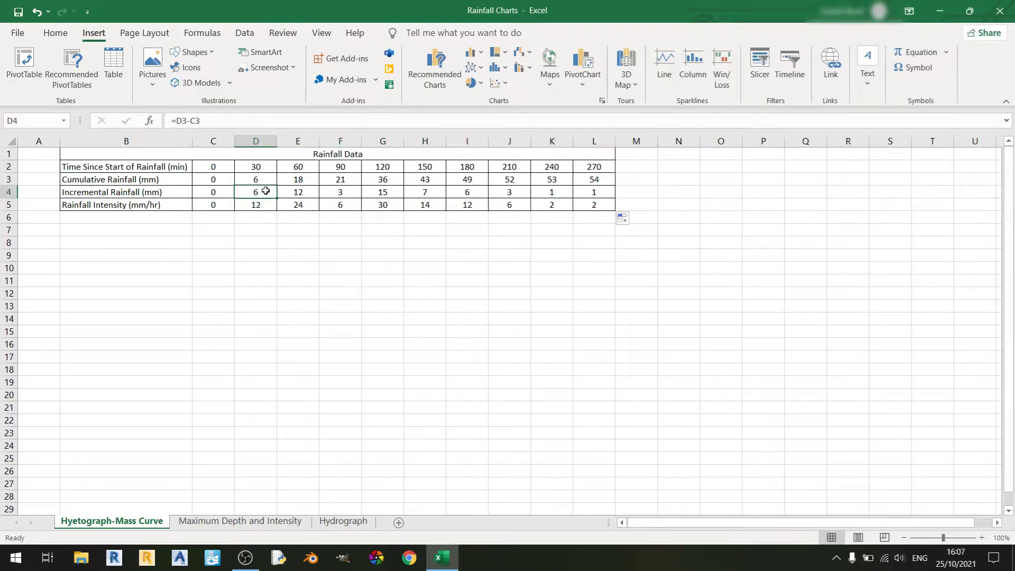
left_click(261, 204)
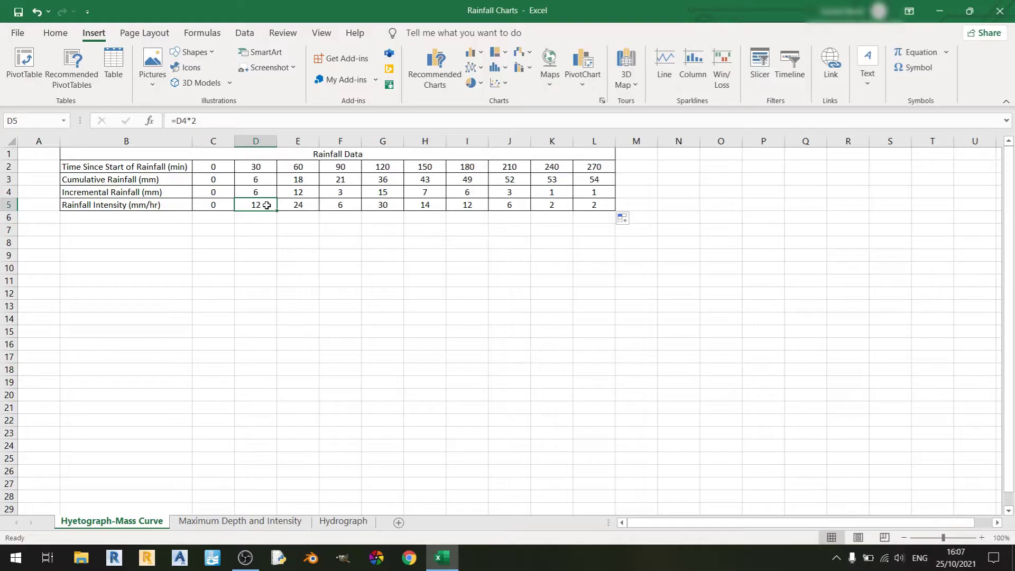
left_click(266, 193)
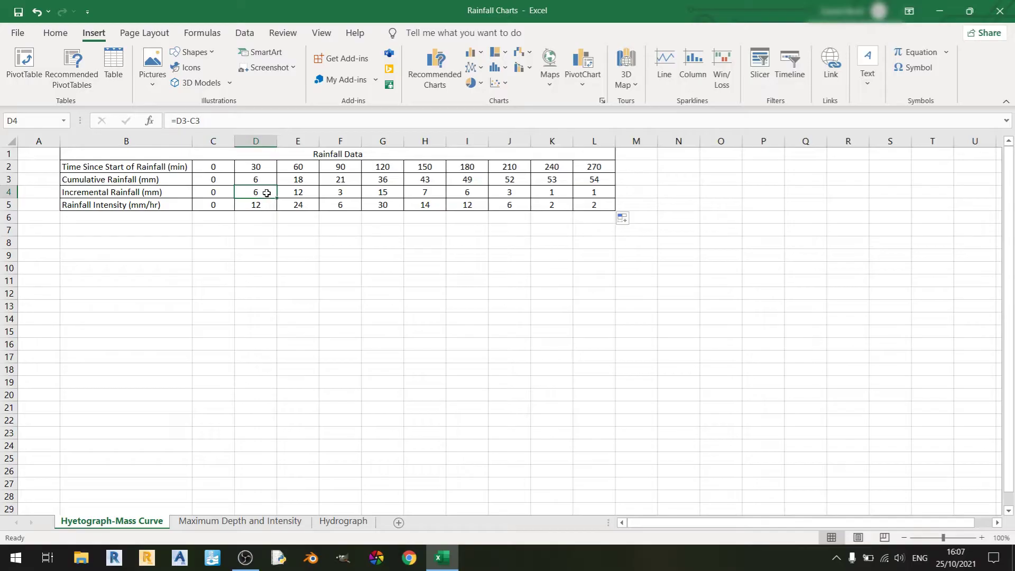
left_click(267, 204)
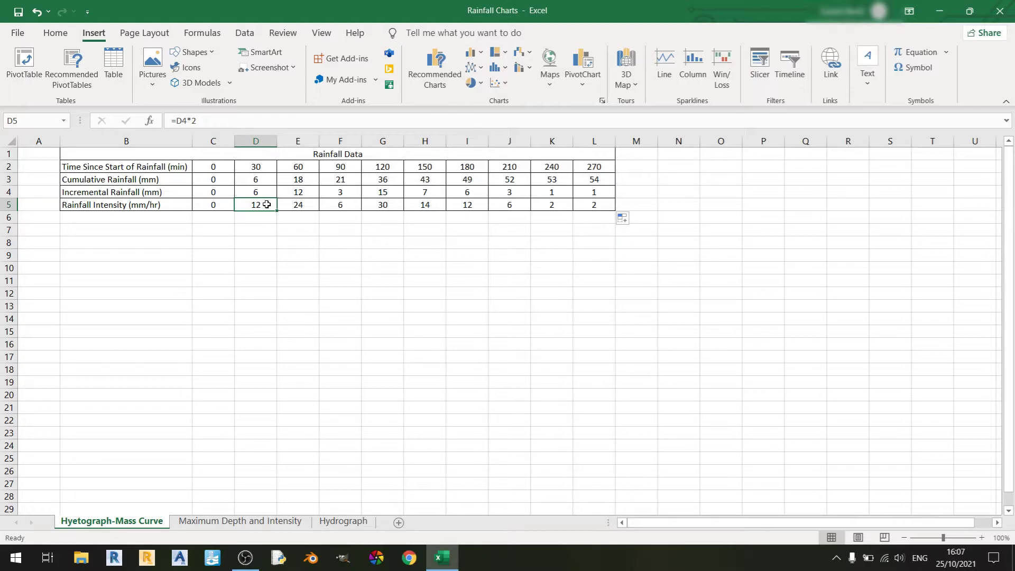
left_click(220, 230)
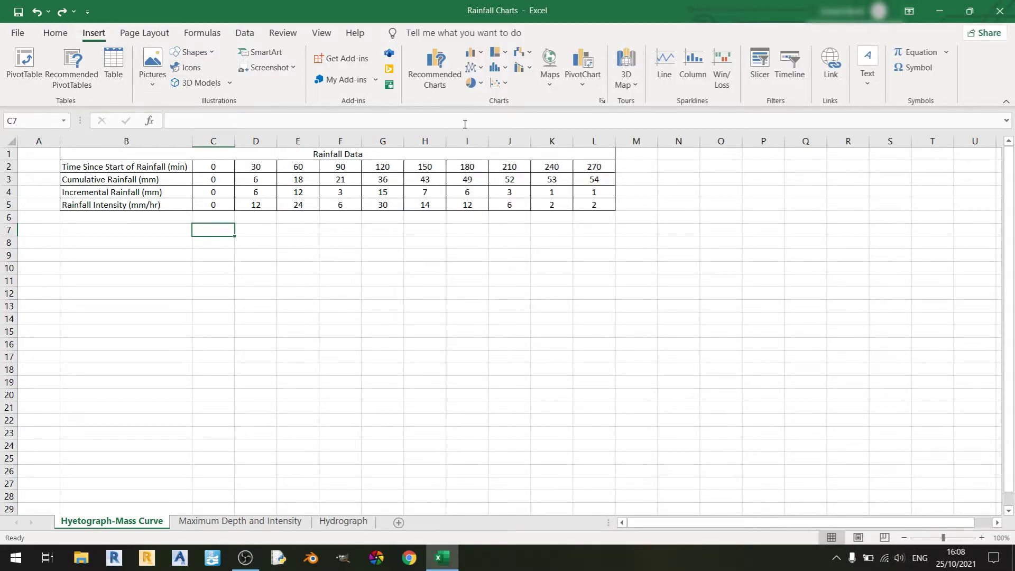
Insert an empty Scatter with Smooth Lines and Markers chart.
left_click(509, 86)
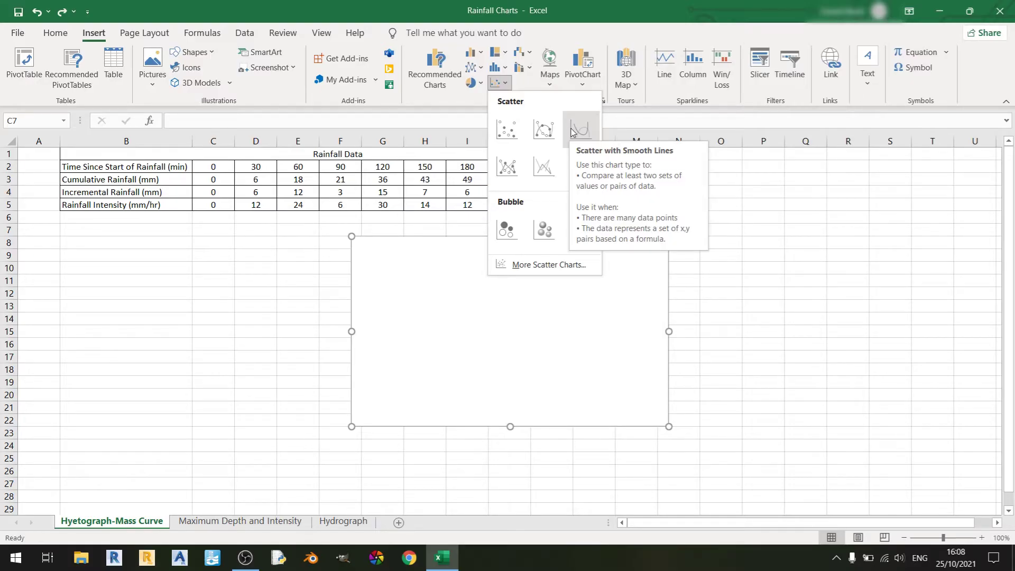
left_click(544, 131)
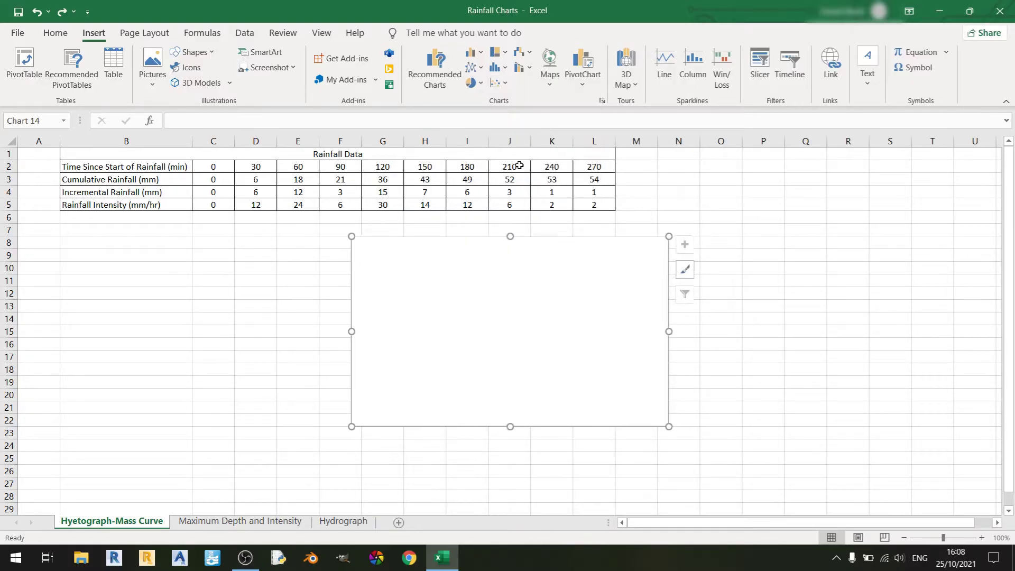
Add a new chart data series named Mass Curve of Rainfall Graph.
right_click(464, 286)
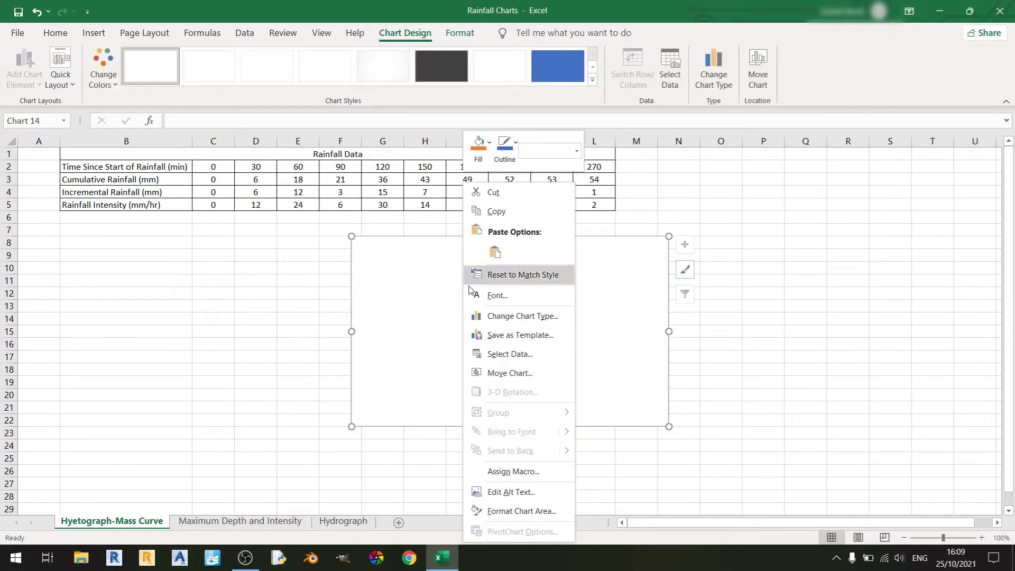
left_click(508, 357)
left_click(186, 333)
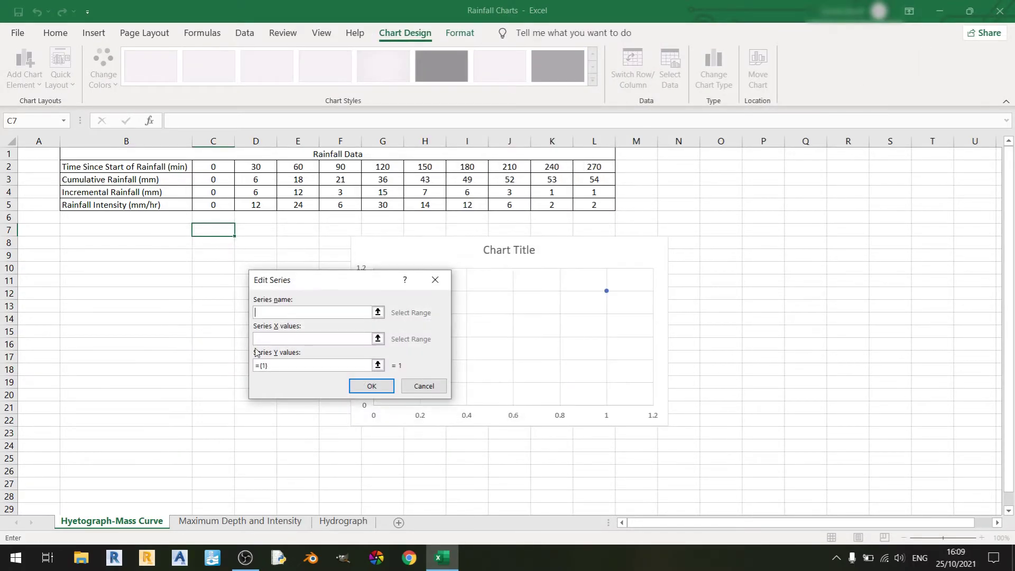
type("Mass Curve of Rainfall Graph")
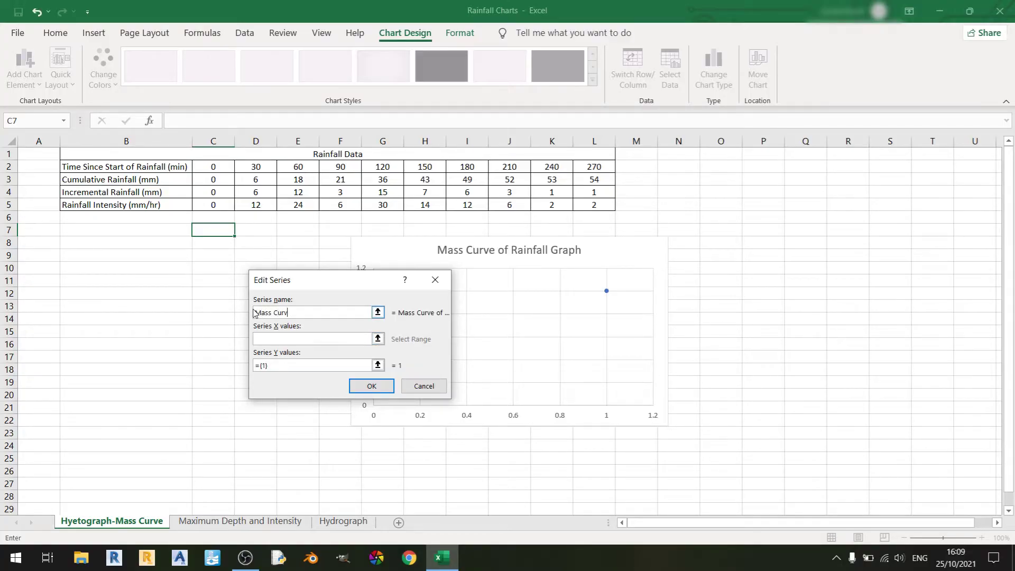
type("e of Raing")
type("aph")
Set the series X values to time C2:L2 and Y values to cumulative rainfall C3:L3.
left_click(283, 340)
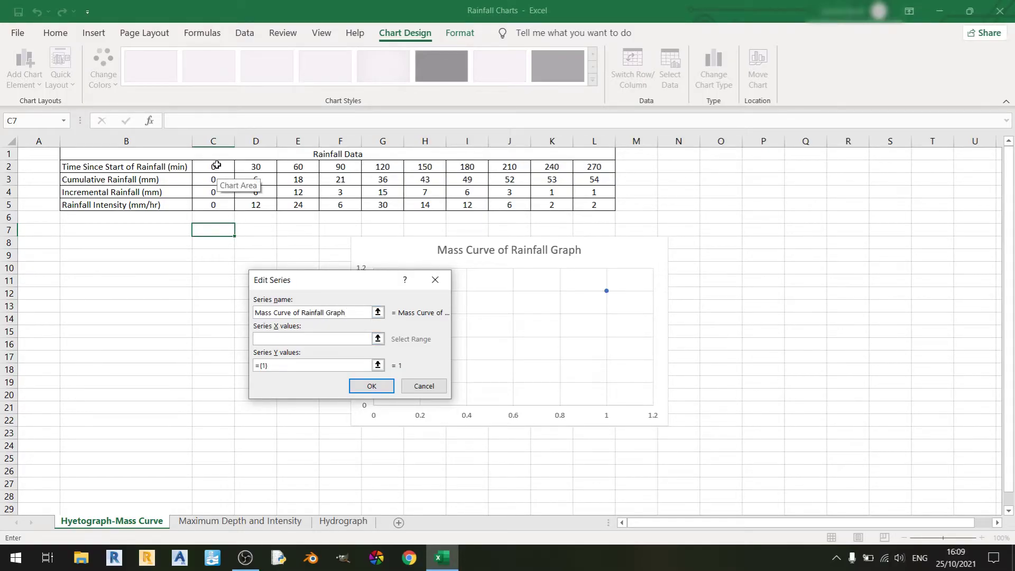
left_click_drag(215, 166, 594, 166)
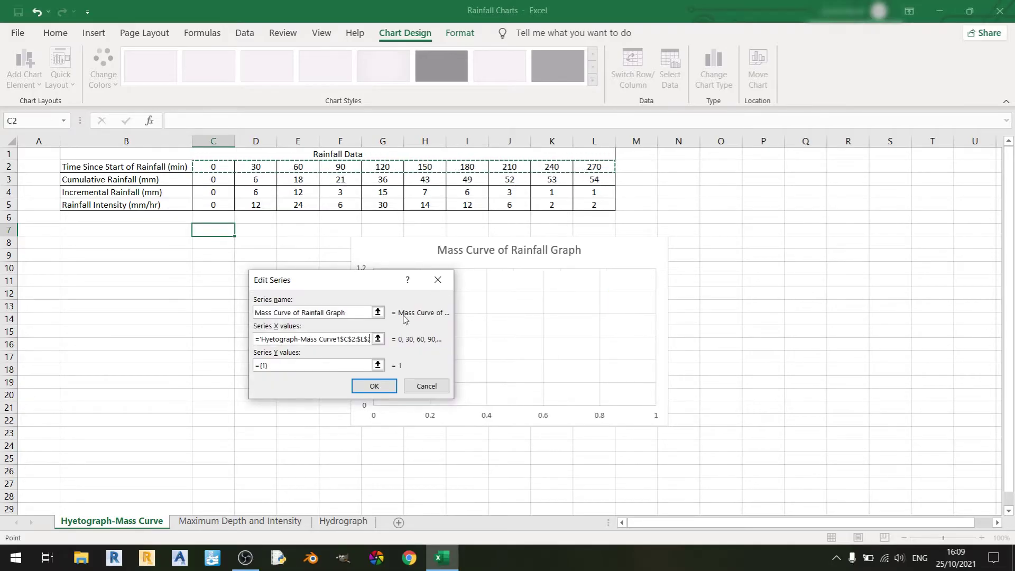
left_click_drag(322, 363, 255, 364)
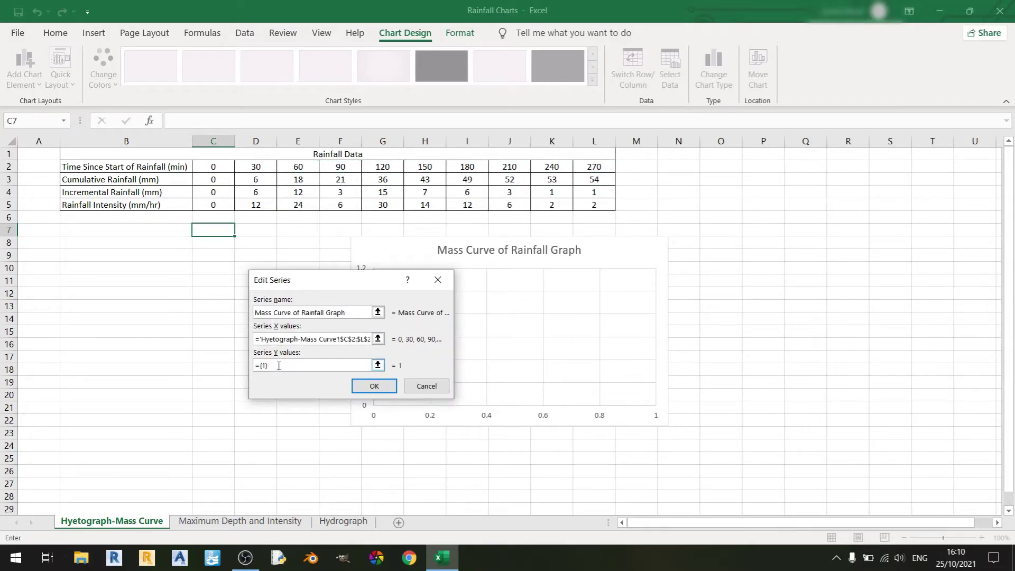
key("BackSpace")
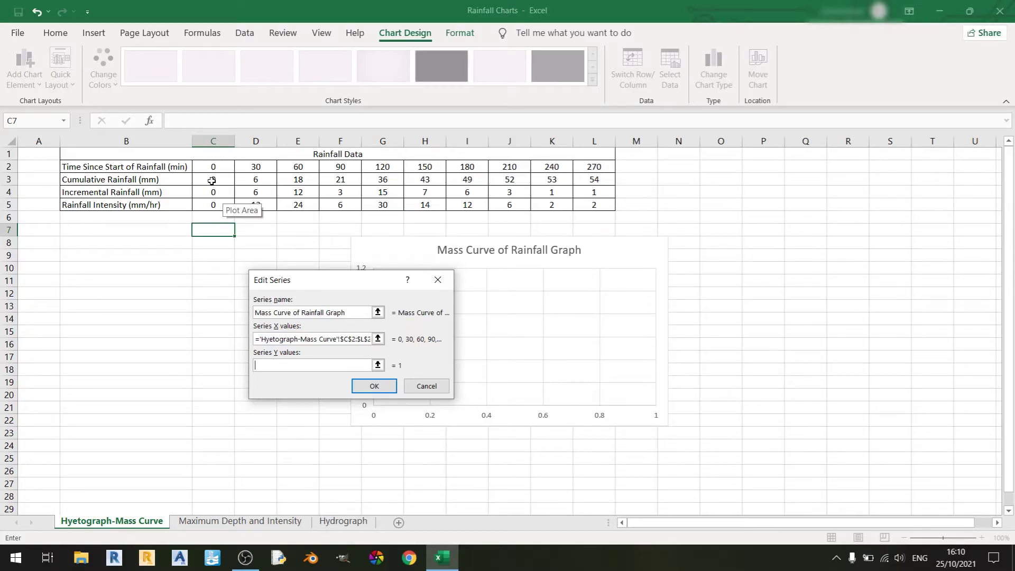
left_click_drag(213, 170, 594, 182)
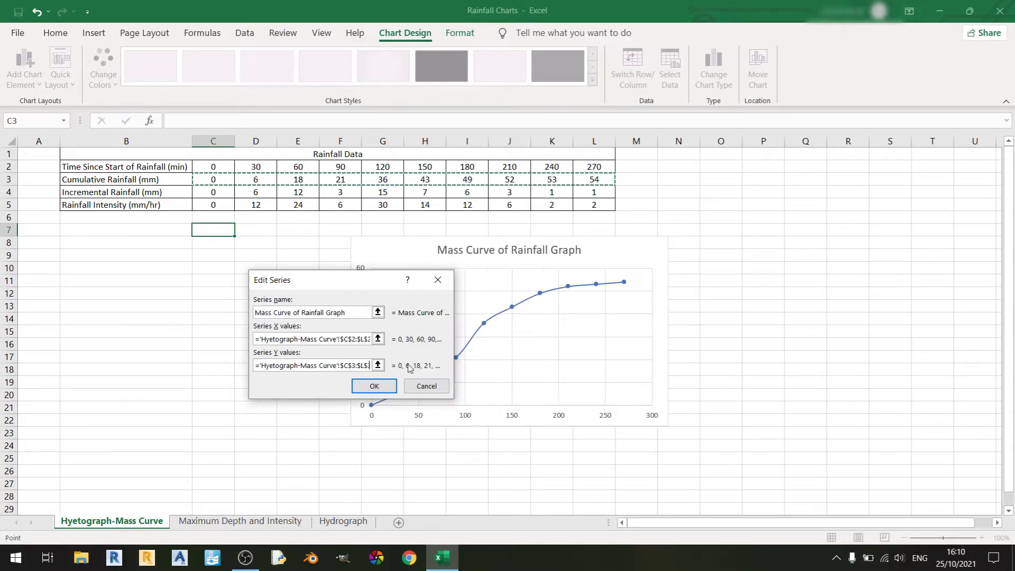
left_click(371, 387)
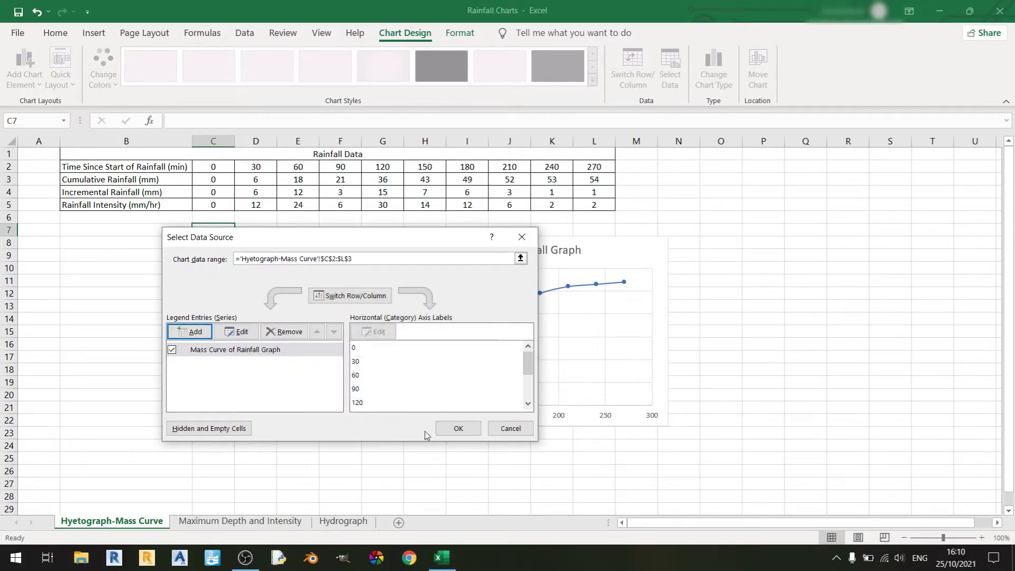
left_click(457, 428)
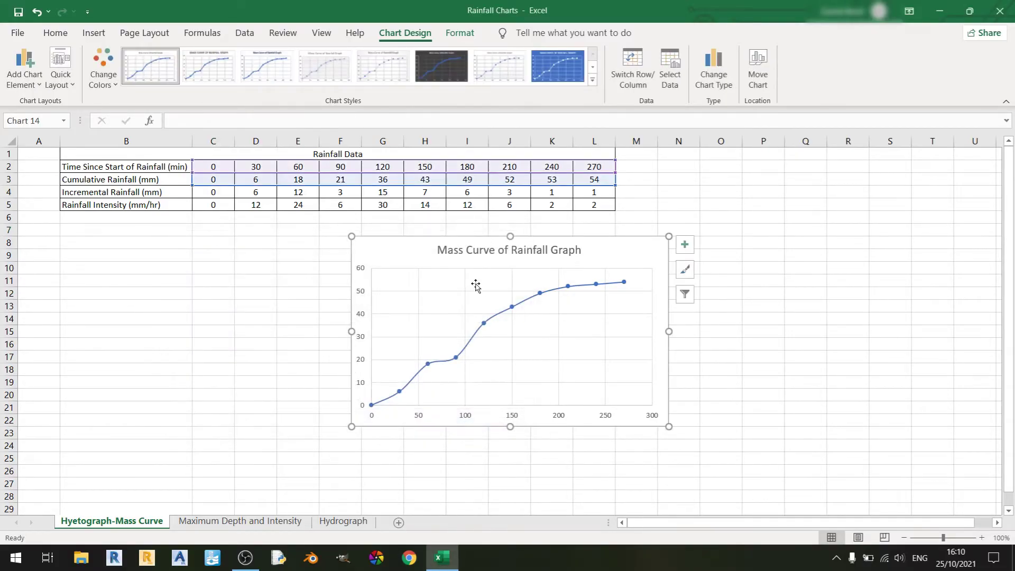
Cut and paste the mass curve chart at cell C7, beneath the rainfall table.
key("ctrl+x")
left_click(211, 227)
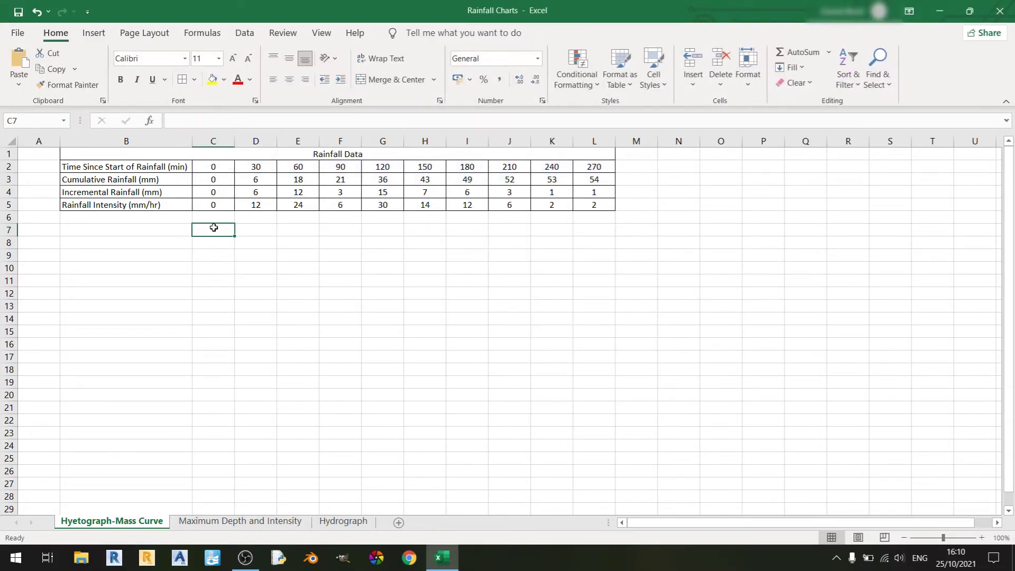
key("ctrl+v")
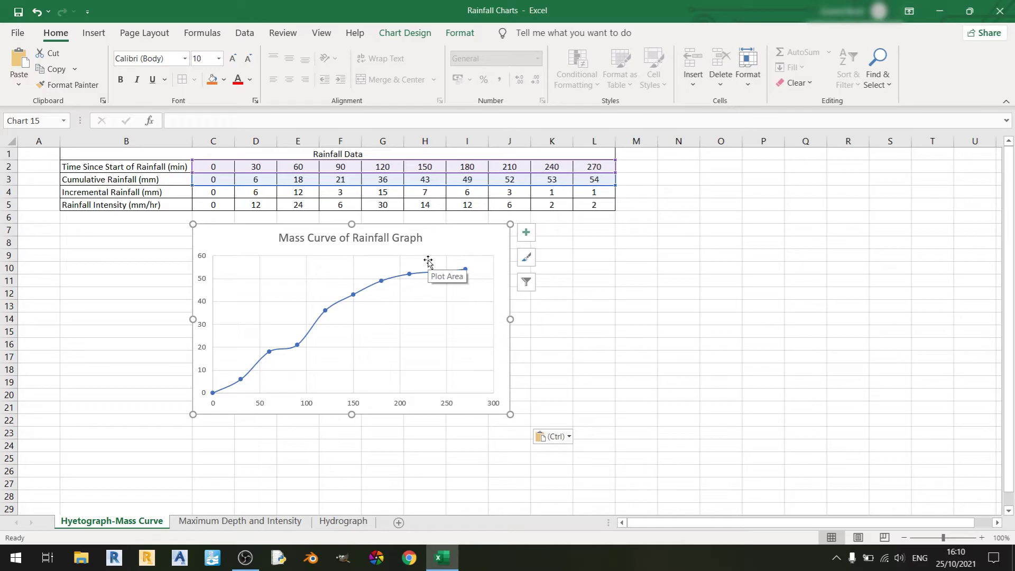
left_click(209, 437)
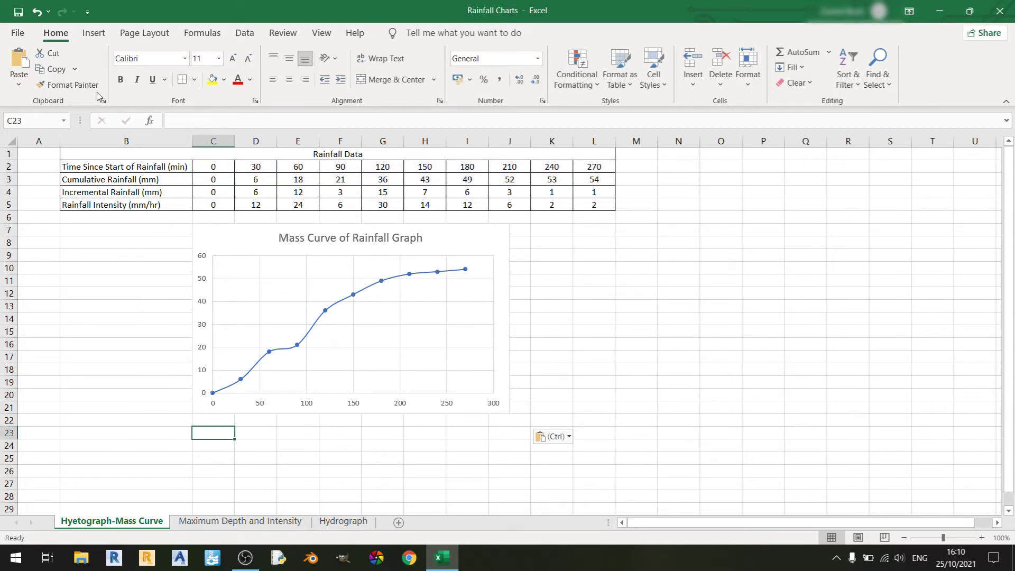
left_click(94, 33)
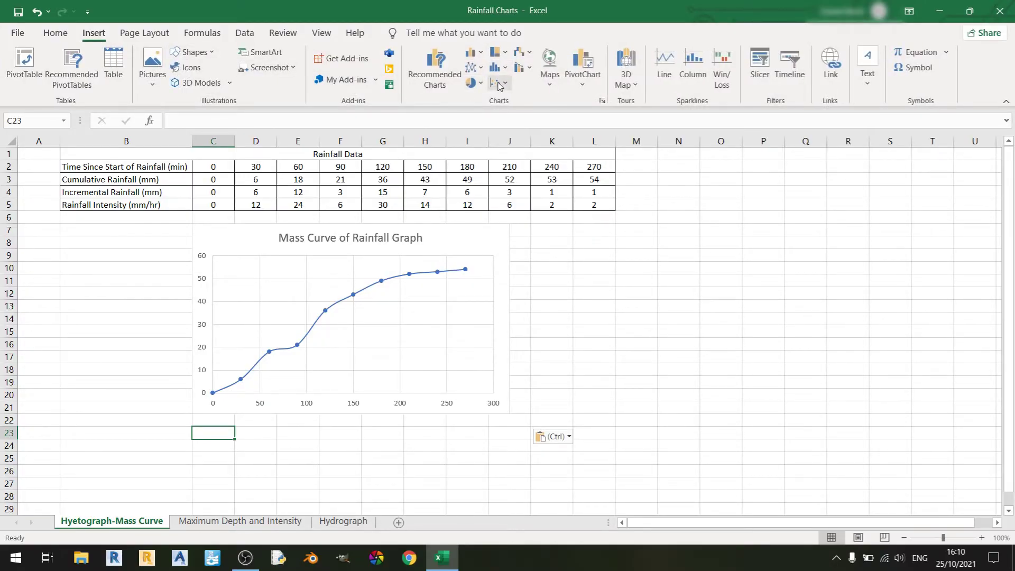
Insert a Clustered Column chart below the mass curve and start adding a data series.
left_click(481, 58)
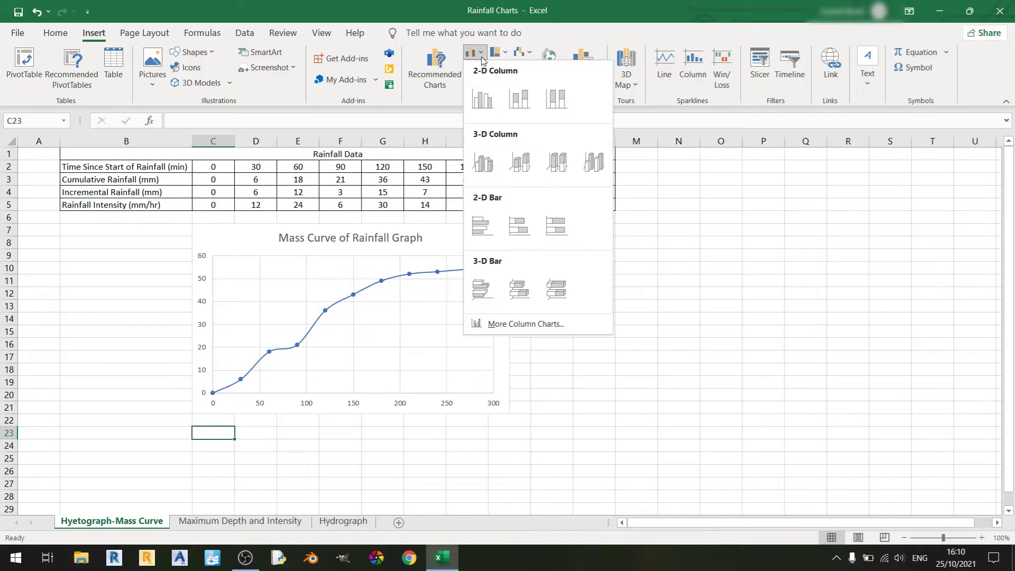
left_click(480, 100)
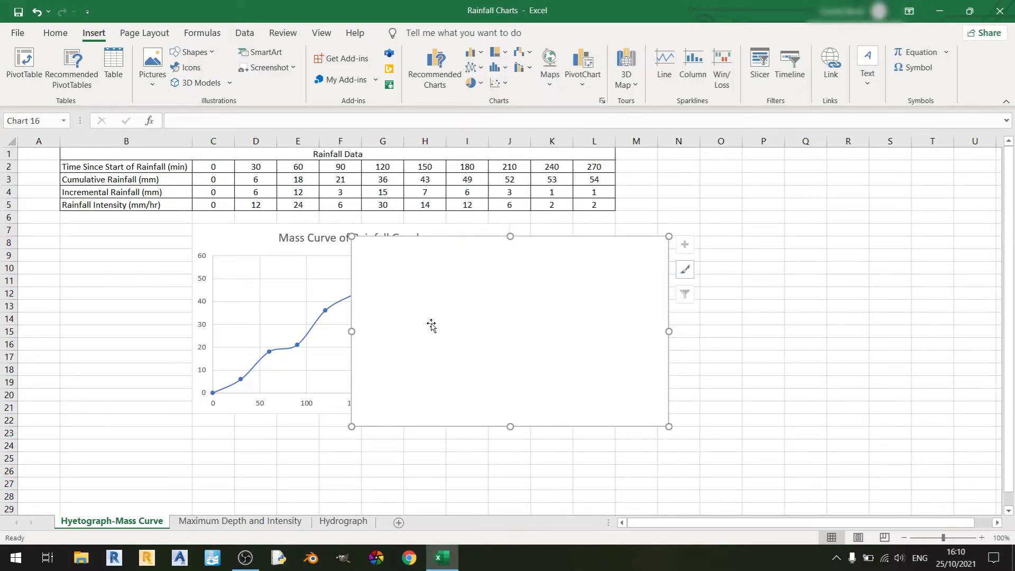
key("Delete")
key("ctrl+z")
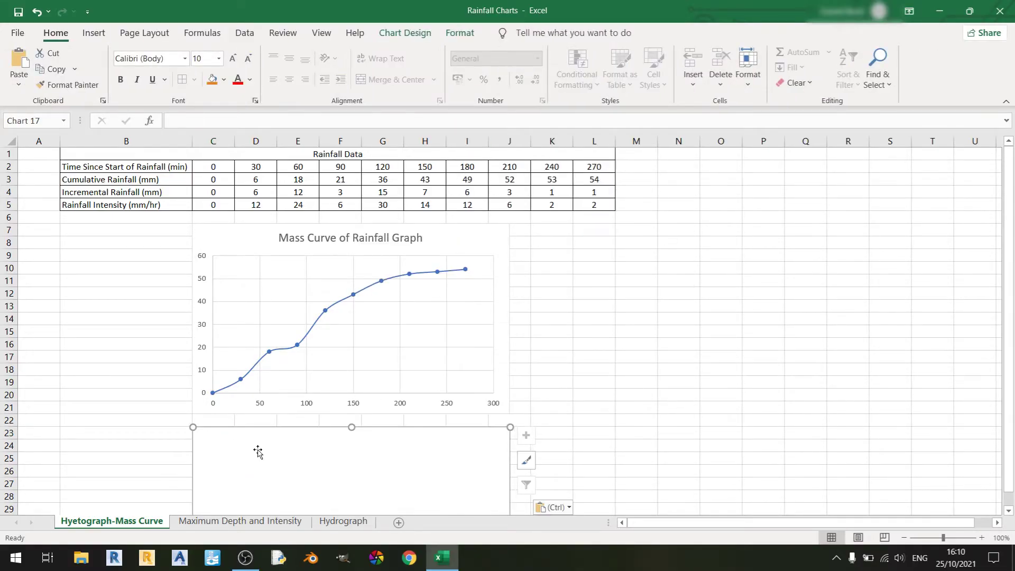
right_click(279, 472)
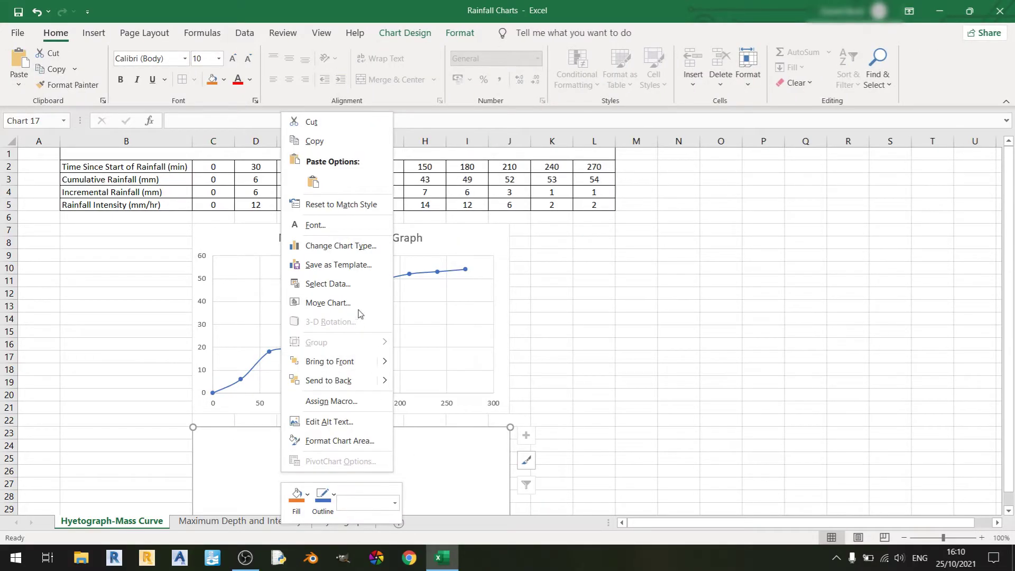
left_click(367, 284)
left_click(195, 331)
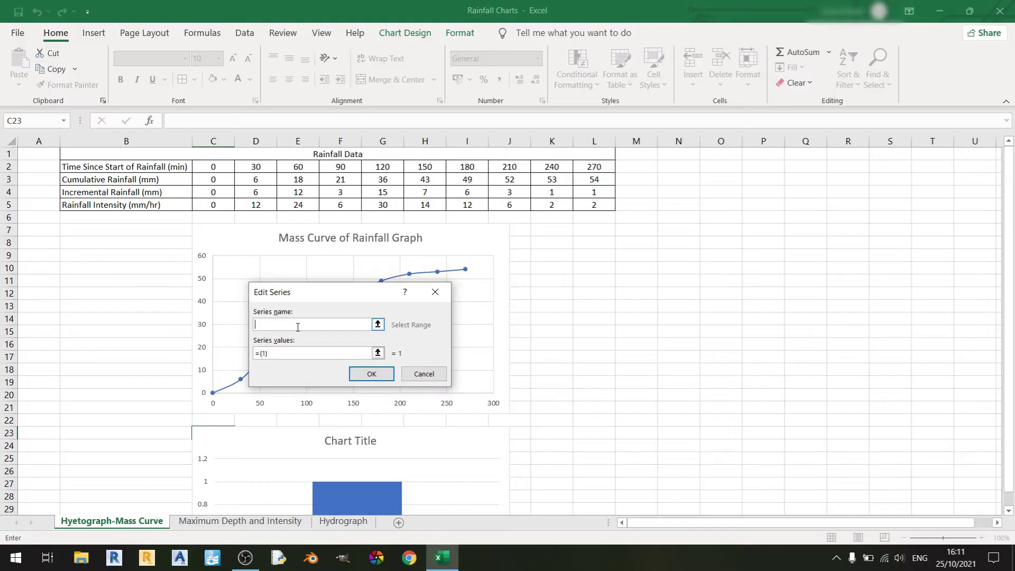
Name the series Hyetograph and set its values to rainfall intensity C5:L5.
type("Hyetograph")
left_click_drag(254, 353, 291, 352)
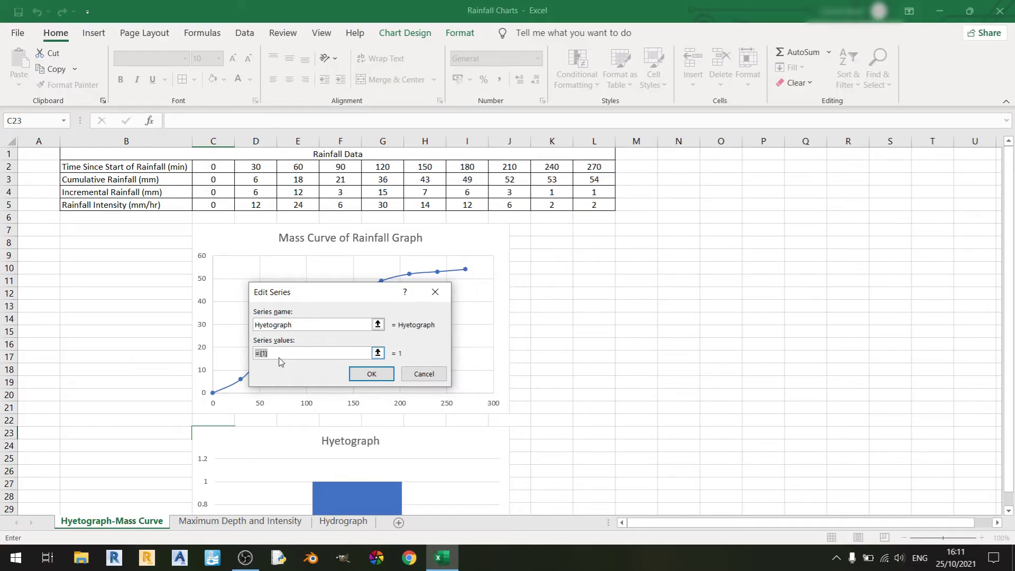
left_click_drag(216, 204, 609, 210)
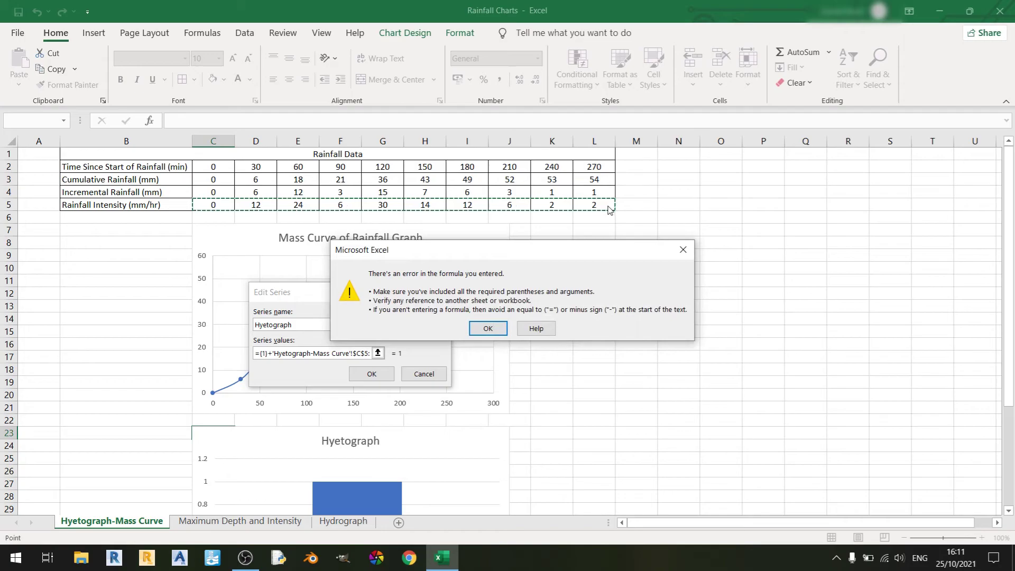
left_click(680, 248)
key("BackSpace")
left_click_drag(214, 205, 594, 205)
left_click(376, 381)
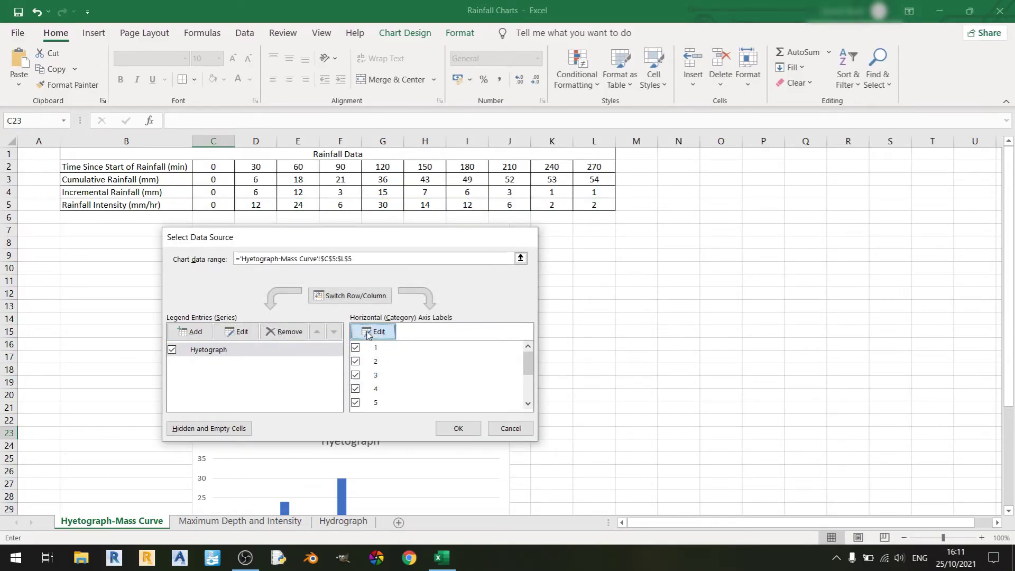
Use the time row C2:L2 as the hyetograph's horizontal axis labels.
left_click(369, 333)
left_click_drag(216, 168, 586, 166)
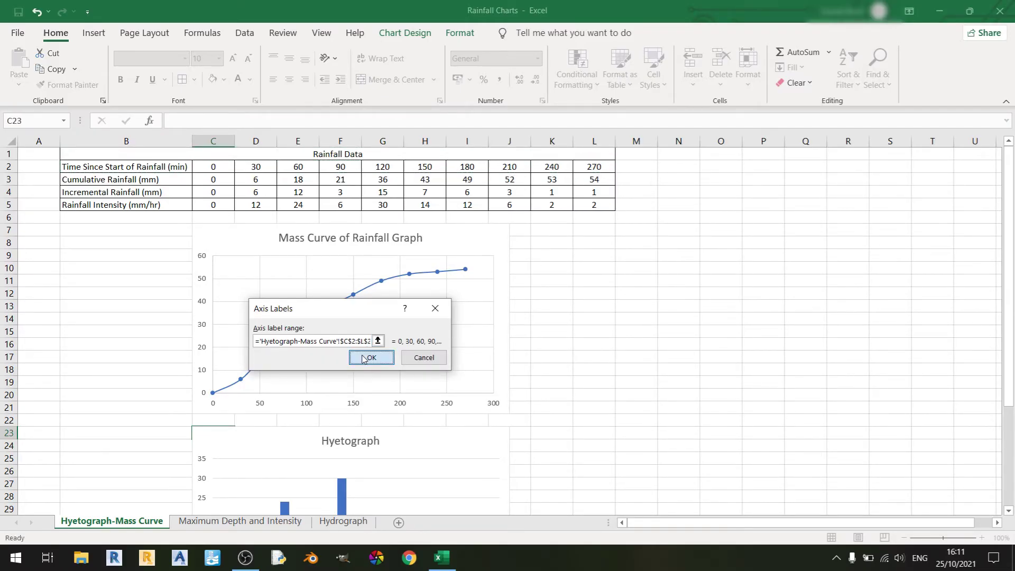
left_click(370, 357)
left_click(453, 430)
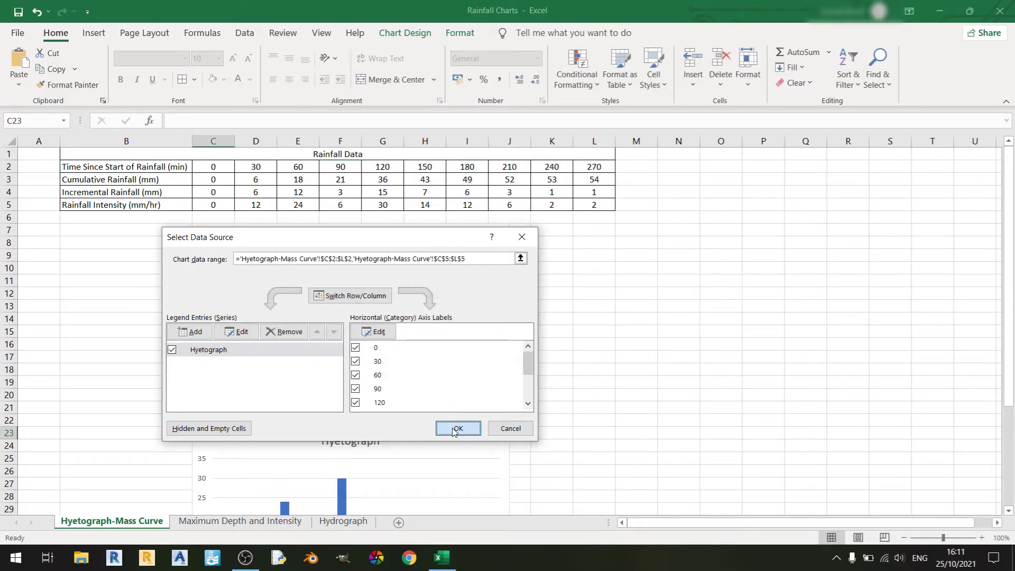
scroll(719, 335, "down", 3)
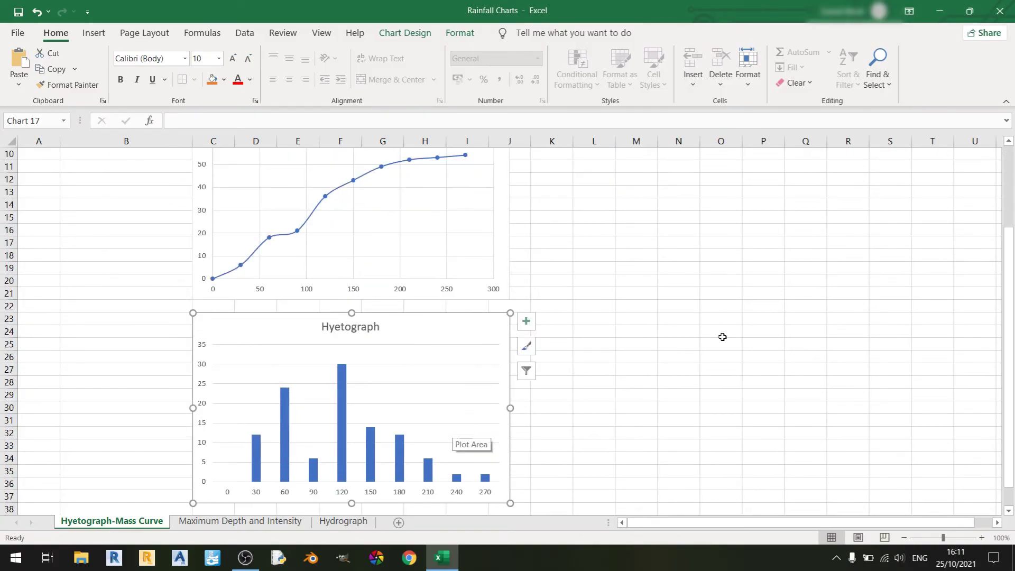
scroll(705, 339, "up", 1)
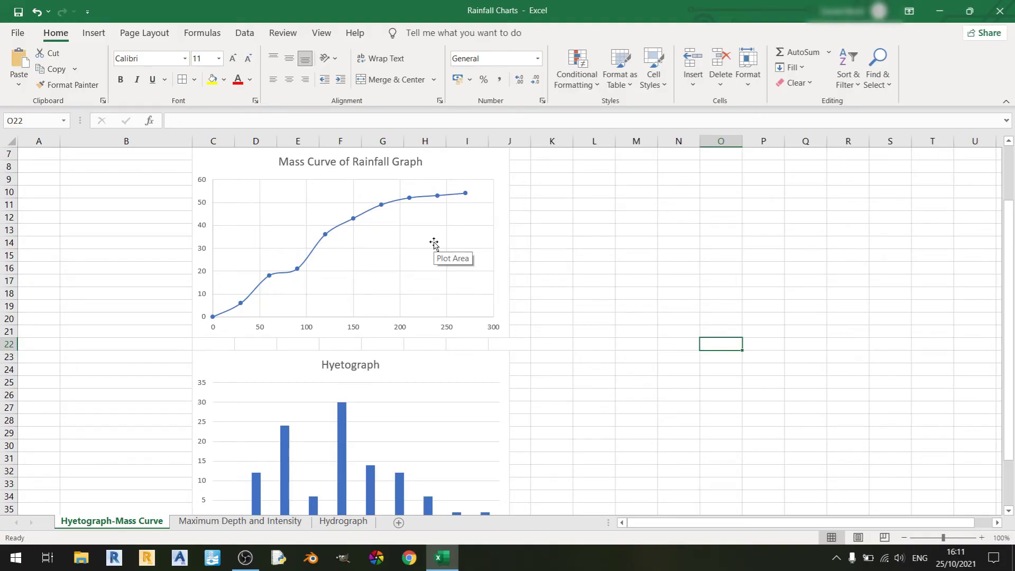
scroll(433, 243, "up", 2)
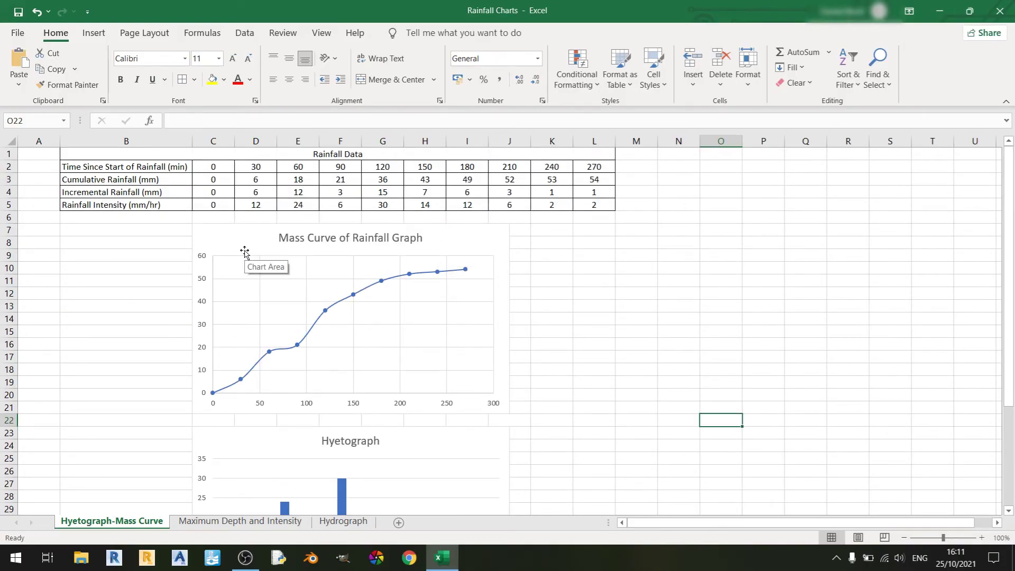
left_click_drag(132, 179, 608, 177)
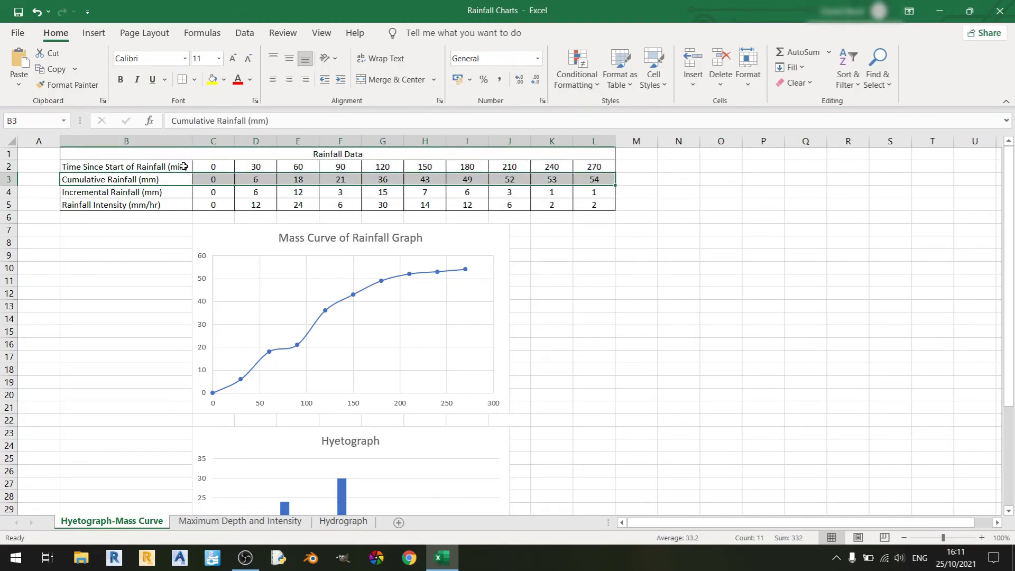
left_click_drag(183, 167, 608, 167)
left_click(590, 333)
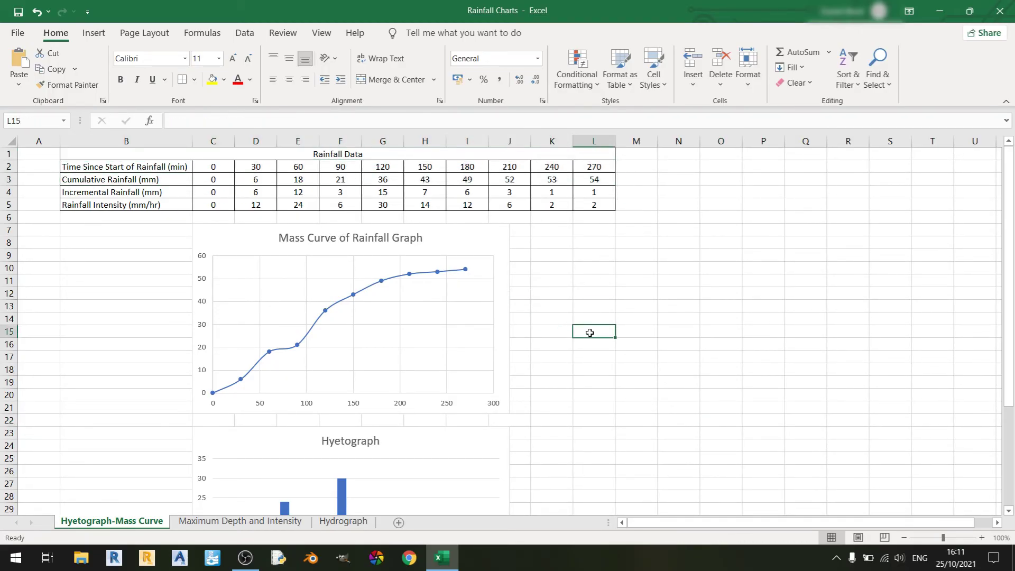
scroll(590, 333, "down", 3)
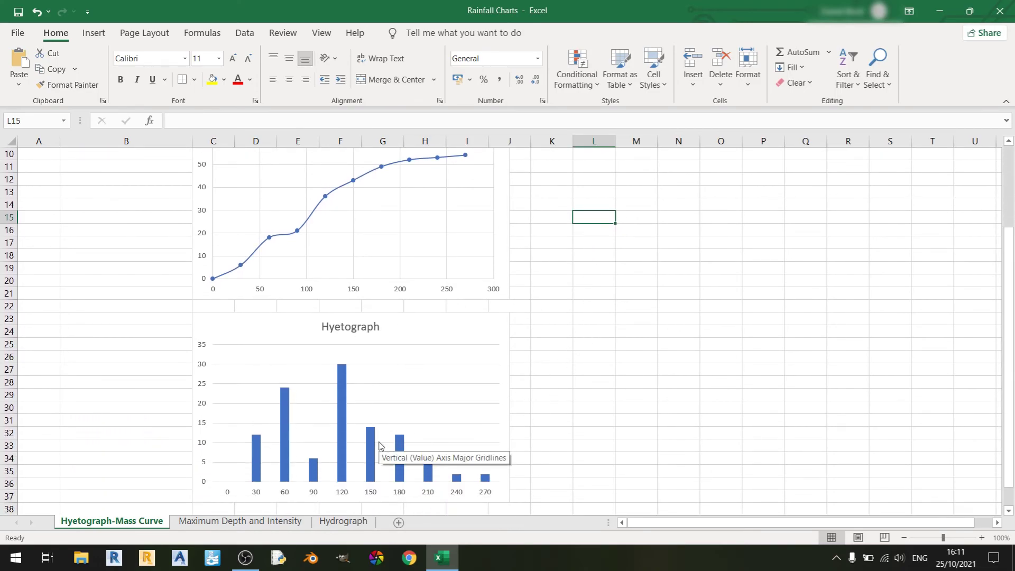
scroll(379, 445, "up", 3)
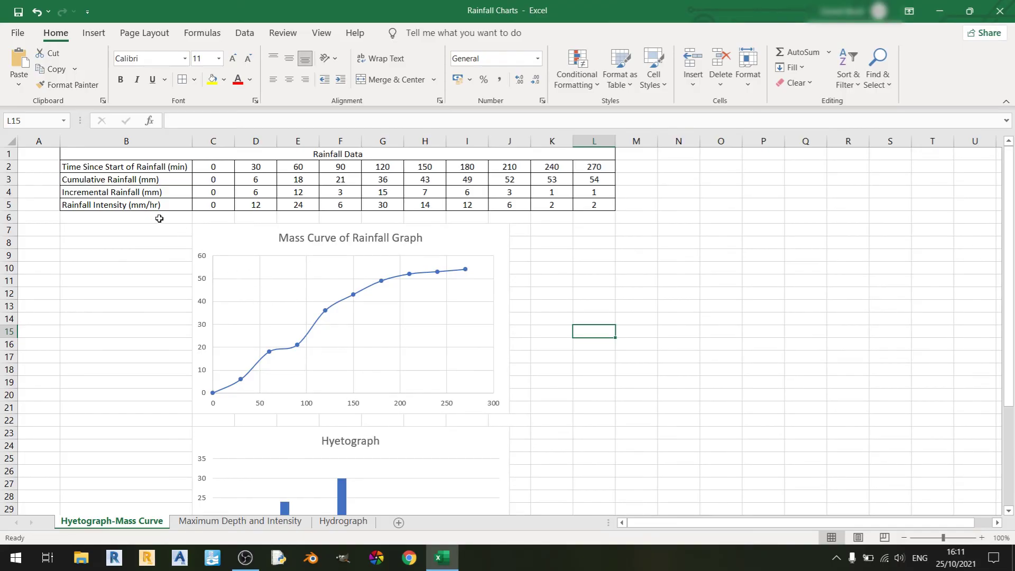
left_click_drag(168, 205, 599, 207)
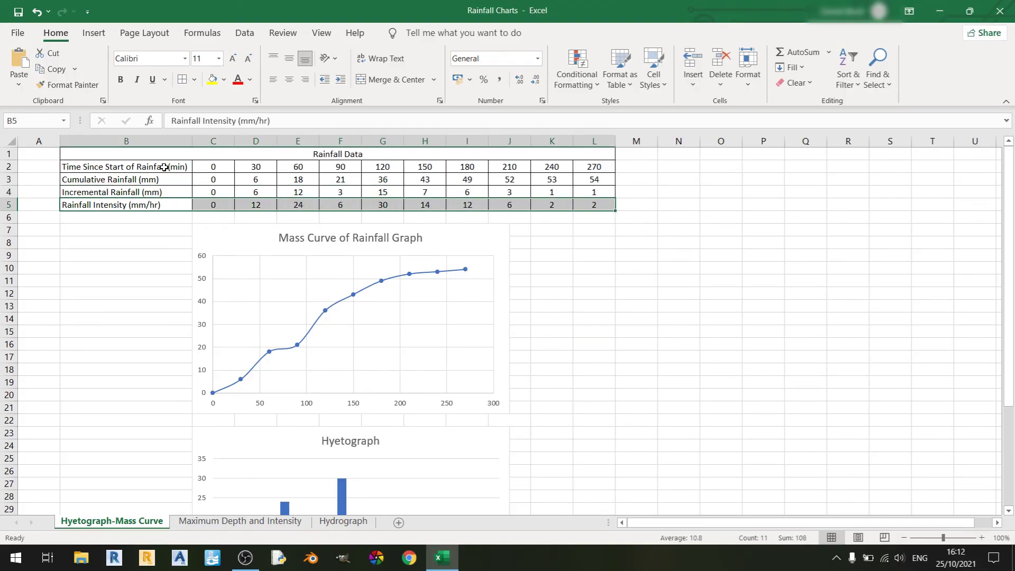